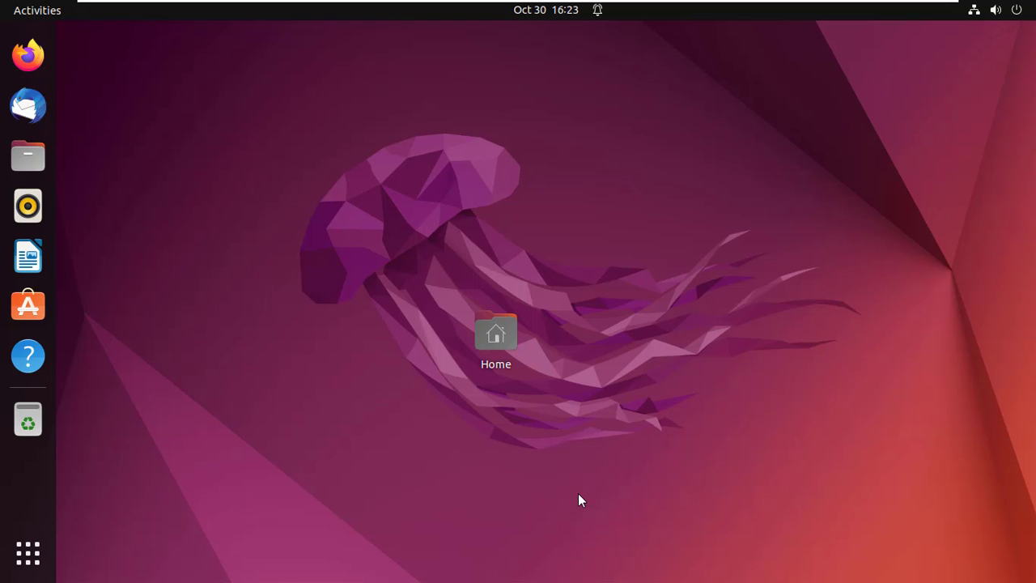
- In a maximized Terminal, run lsb_release -a, confirming Ubuntu 22.04.1 LTS (jammy)
{"action": "left_click", "coordinate": [31, 557]}
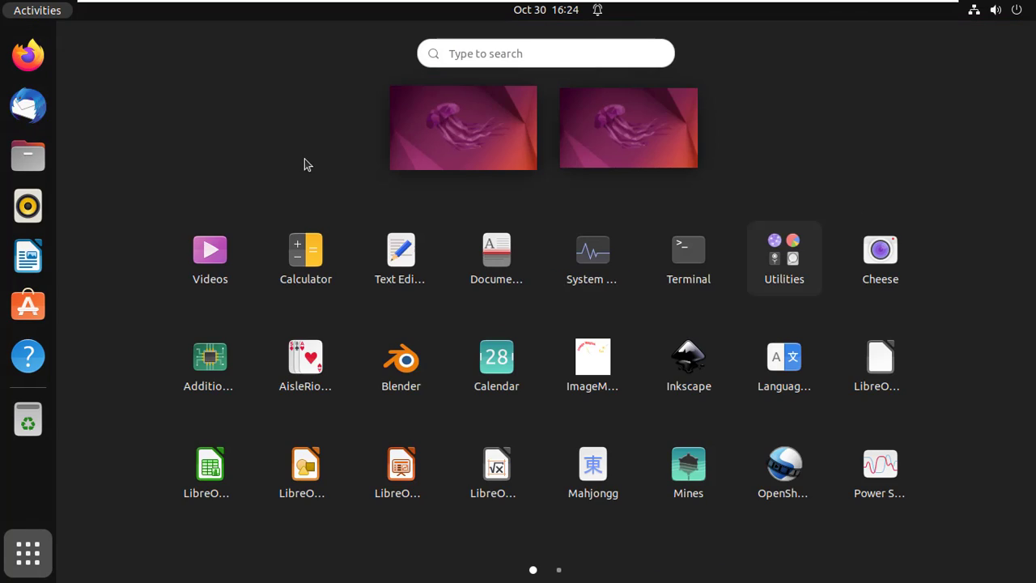
{"action": "left_click", "coordinate": [693, 252]}
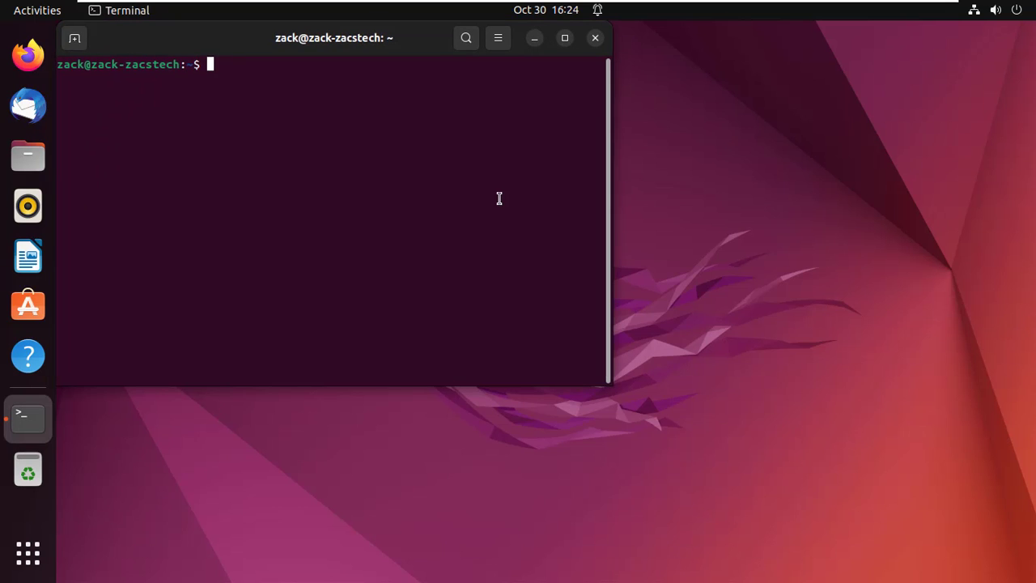
{"action": "left_click", "coordinate": [564, 38]}
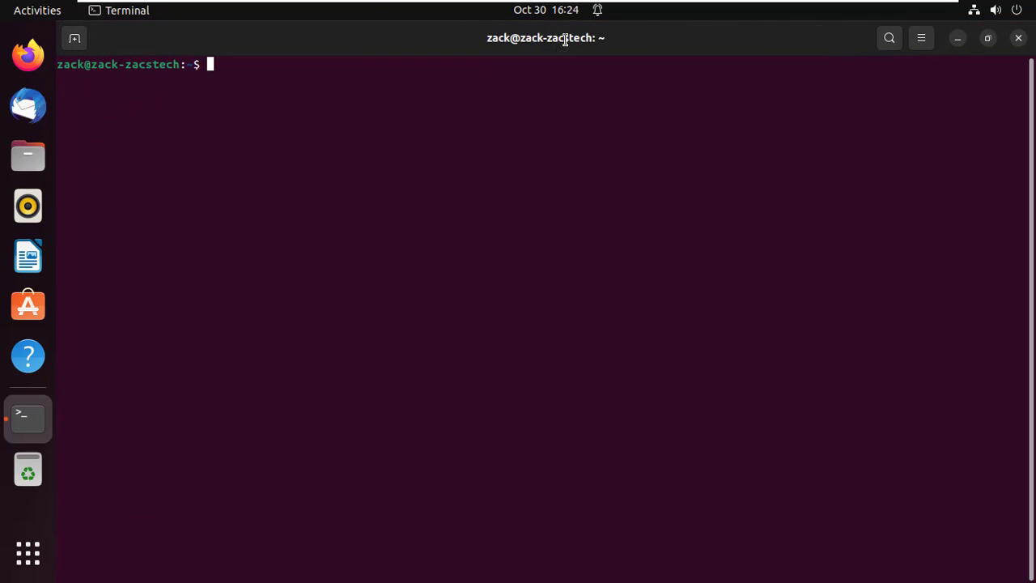
{"action": "type", "text": "lsb_release -a"}
{"action": "key", "text": "Return"}
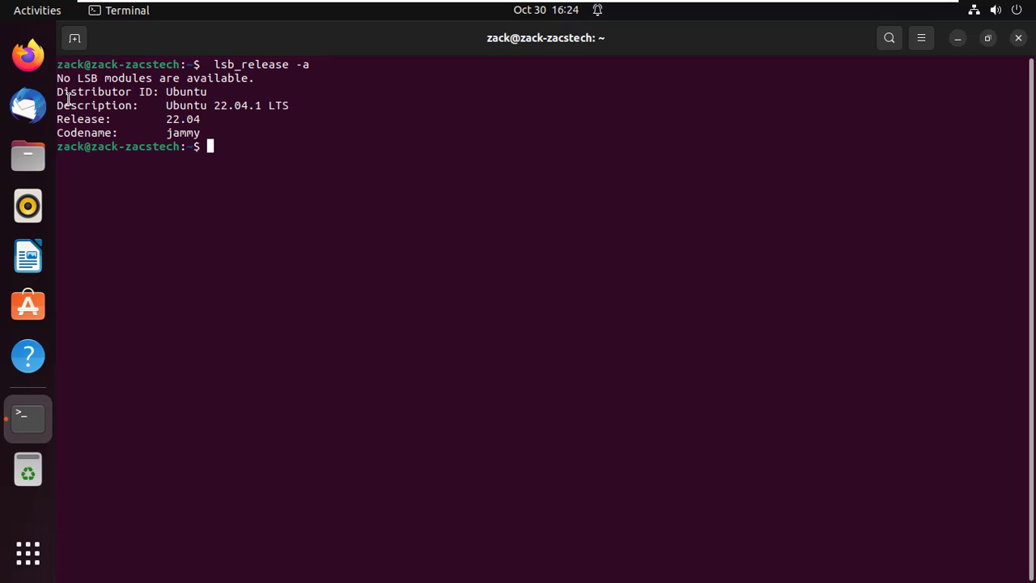
{"action": "left_click_drag", "start_coordinate": [57, 119], "coordinate": [204, 120]}
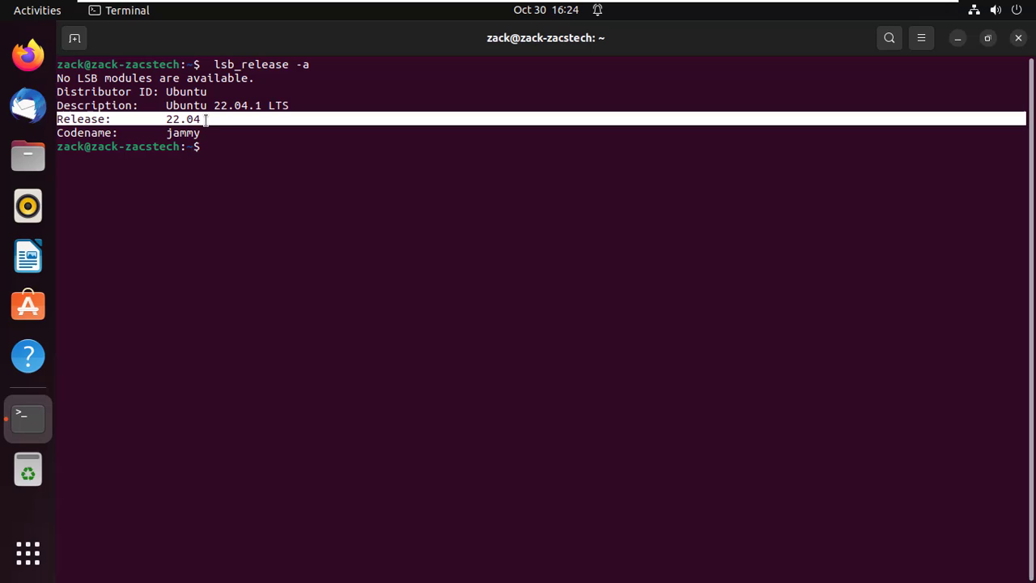
{"action": "left_click", "coordinate": [289, 162]}
- Close Terminal and launch Software & Updates by searching 'softwa', centring its window
{"action": "left_click", "coordinate": [1019, 38]}
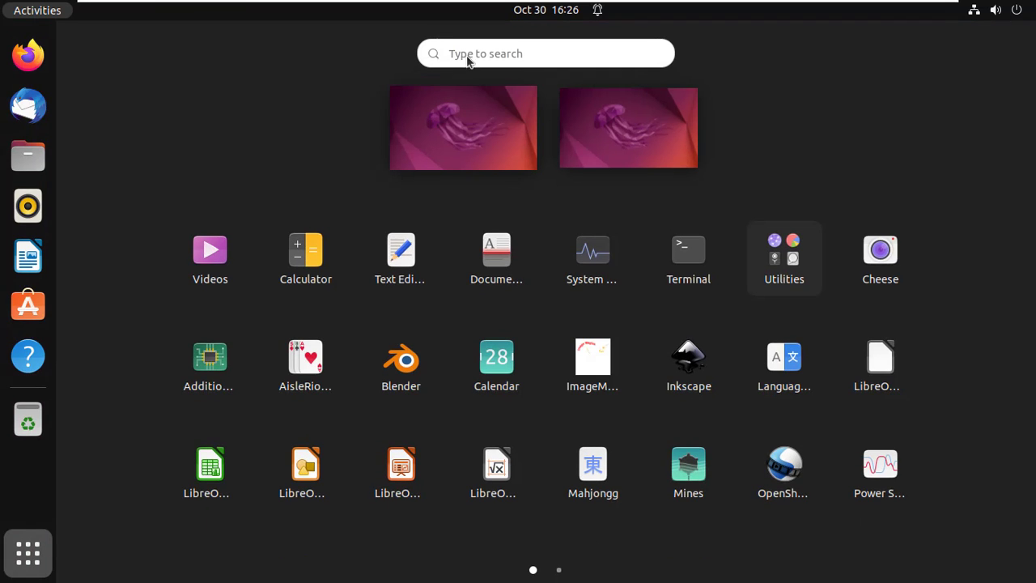
{"action": "left_click", "coordinate": [469, 54]}
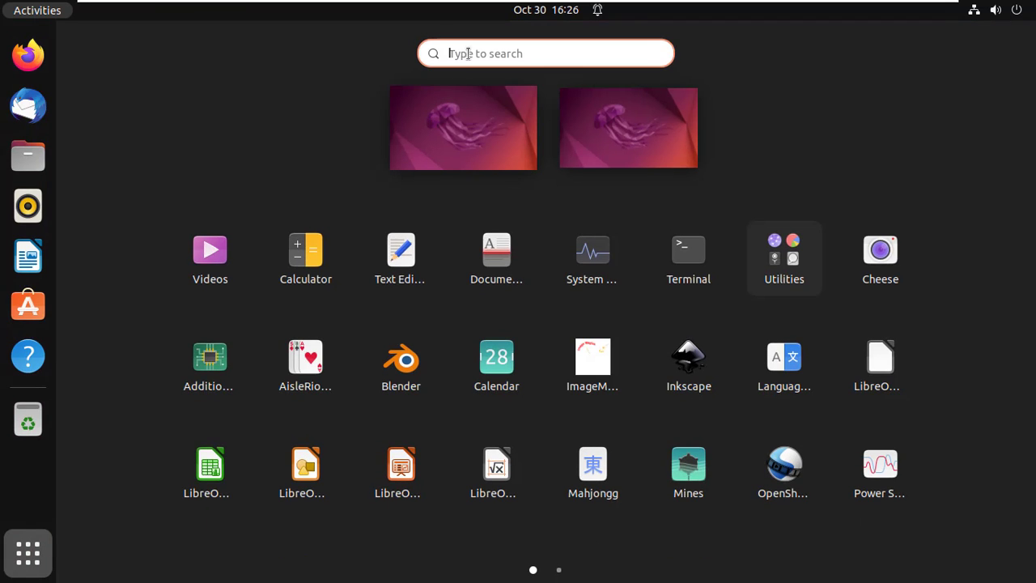
{"action": "type", "text": "s"}
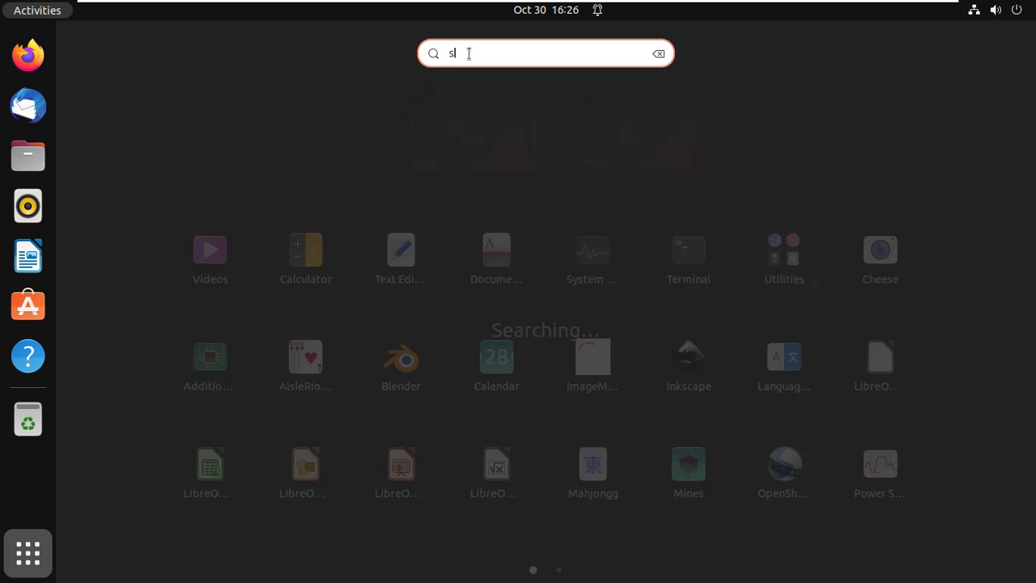
{"action": "type", "text": "oftwa"}
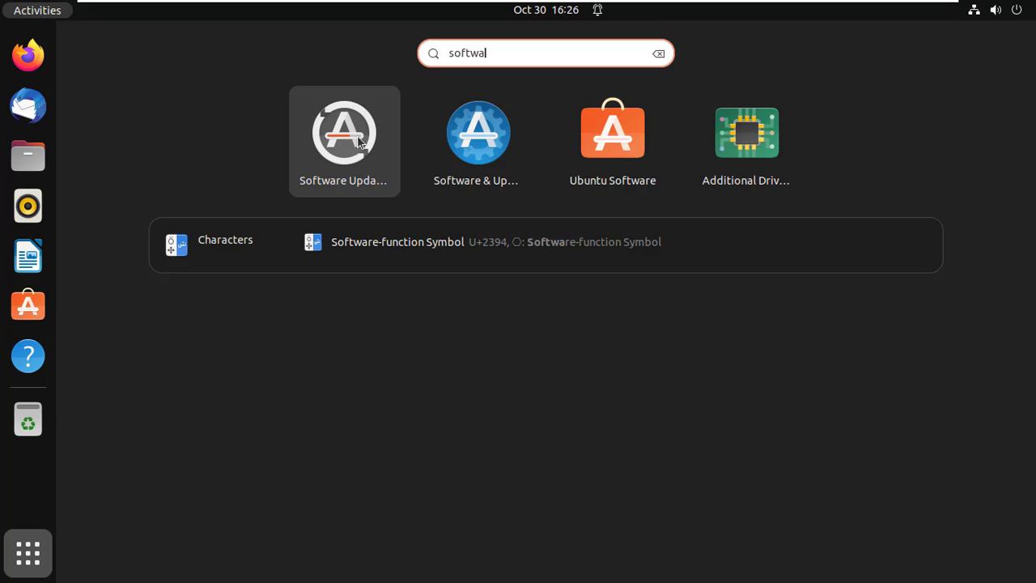
{"action": "left_click", "coordinate": [491, 132]}
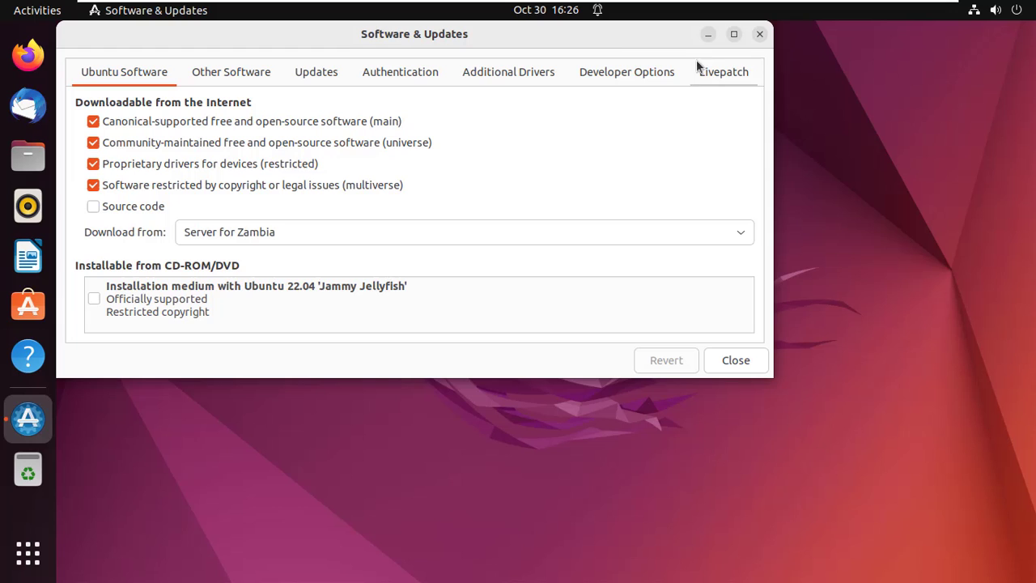
{"action": "left_click_drag", "start_coordinate": [618, 49], "coordinate": [759, 105]}
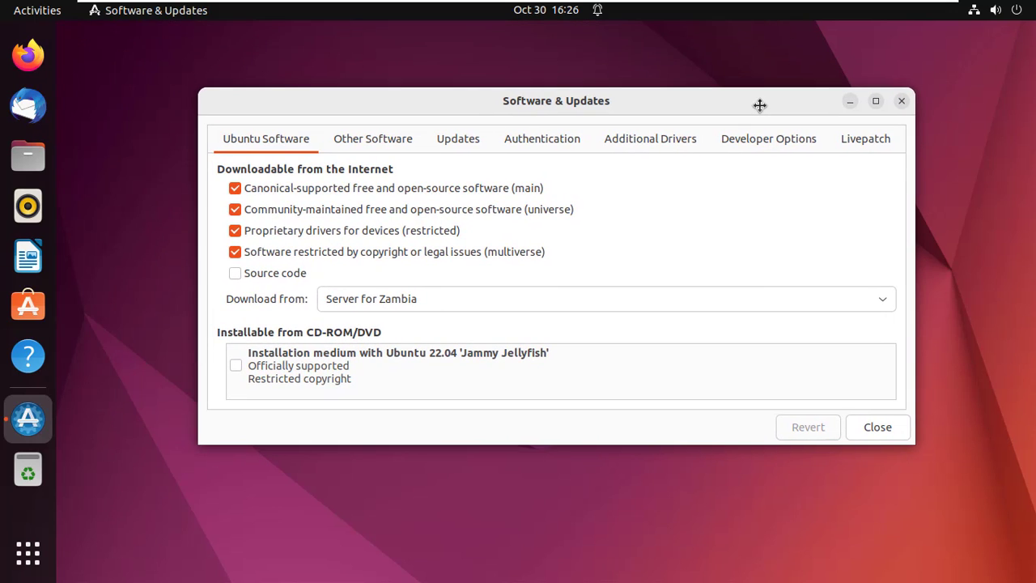
- On the Updates tab, notify for any new Ubuntu version, authenticate with the password, and close
{"action": "left_click", "coordinate": [469, 142]}
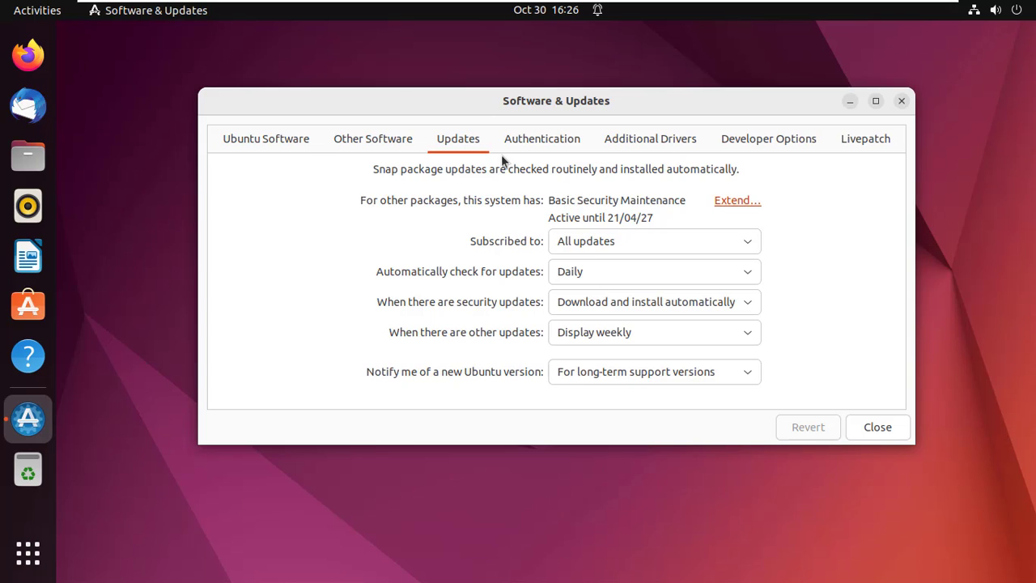
{"action": "left_click", "coordinate": [752, 370]}
{"action": "left_click", "coordinate": [713, 357]}
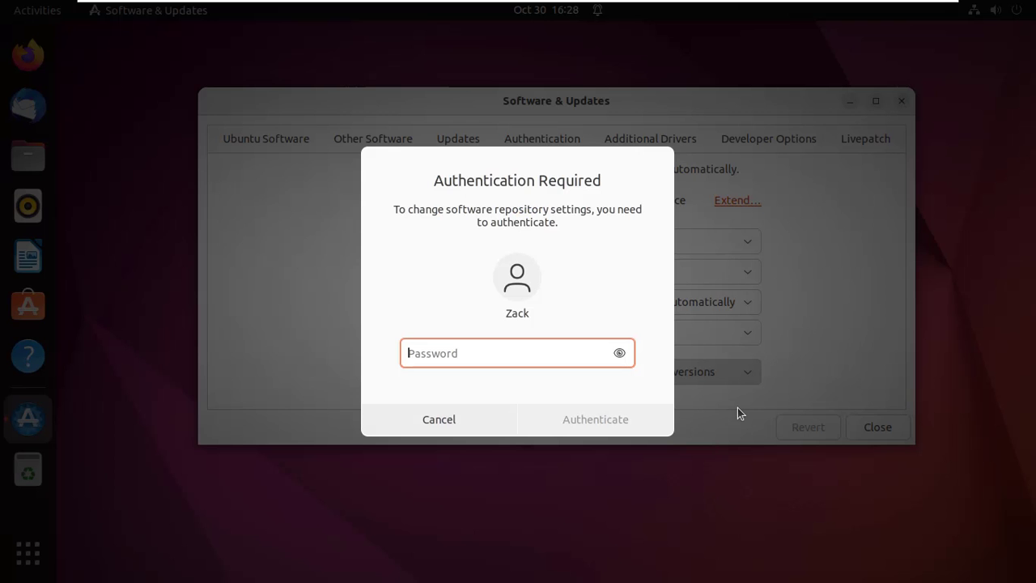
{"action": "type", "text": "*******"}
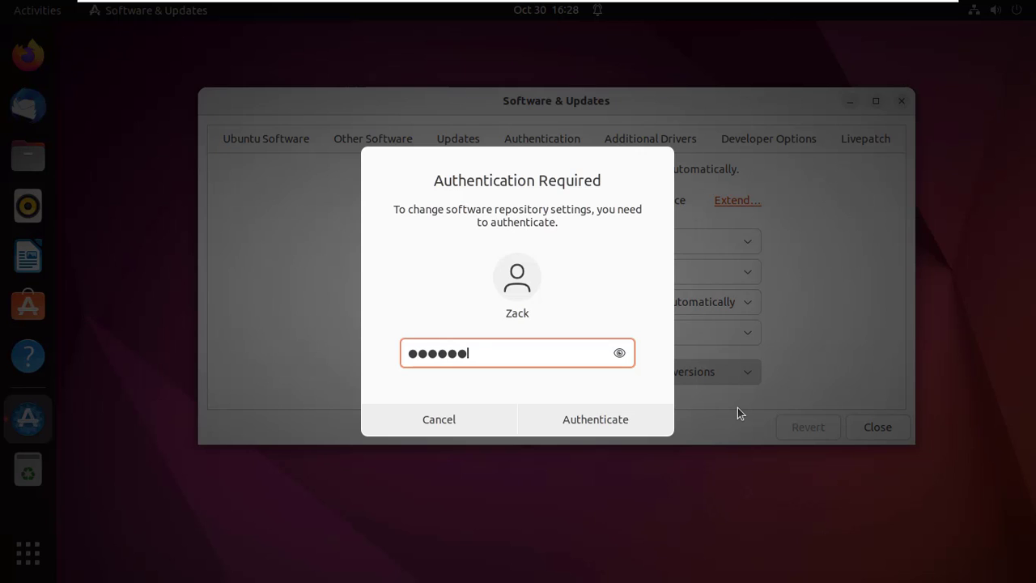
{"action": "type", "text": "**"}
{"action": "key", "text": "Return"}
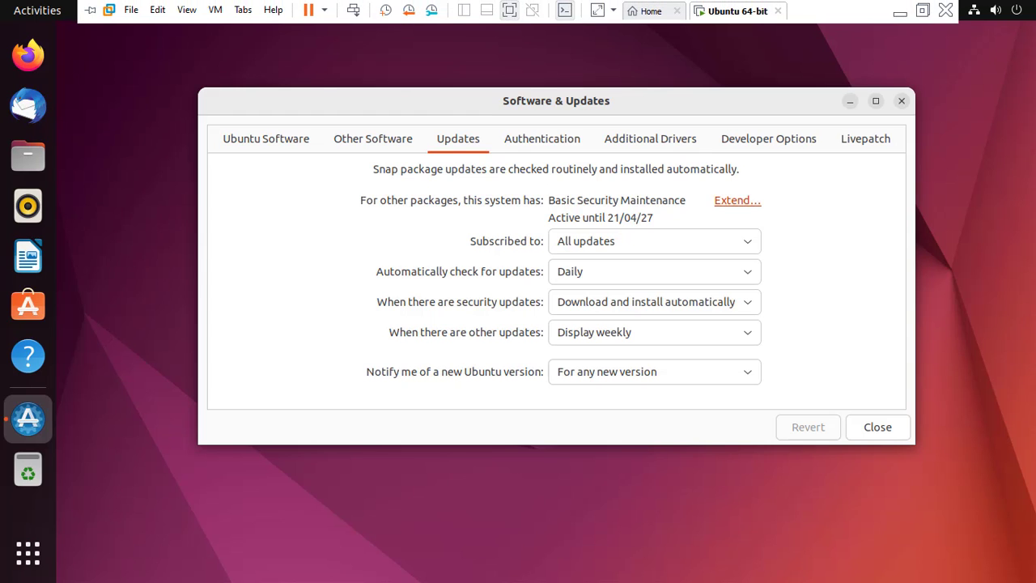
{"action": "key", "text": "alt+F4"}
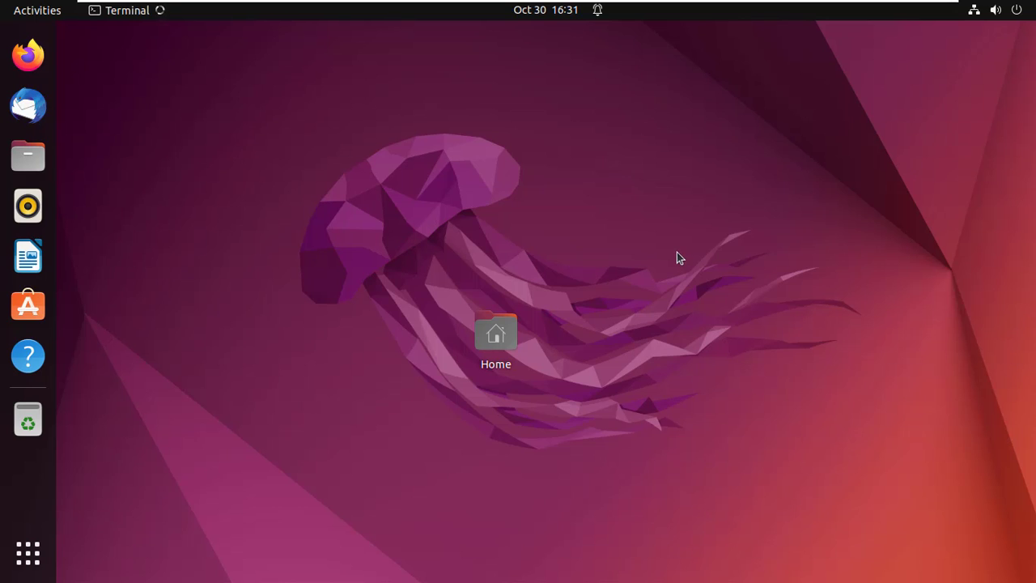
{"action": "type", "text": "sudo do-release-upgrade"}
- Run the release upgrade check with the password, then refresh package lists with sudo apt update
{"action": "key", "text": "Return"}
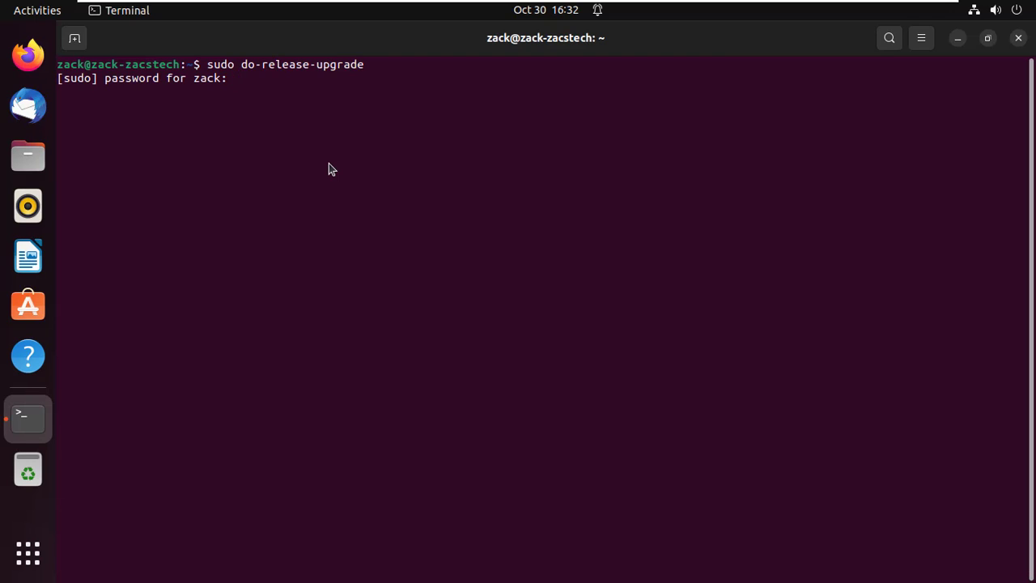
{"action": "key", "text": "Return"}
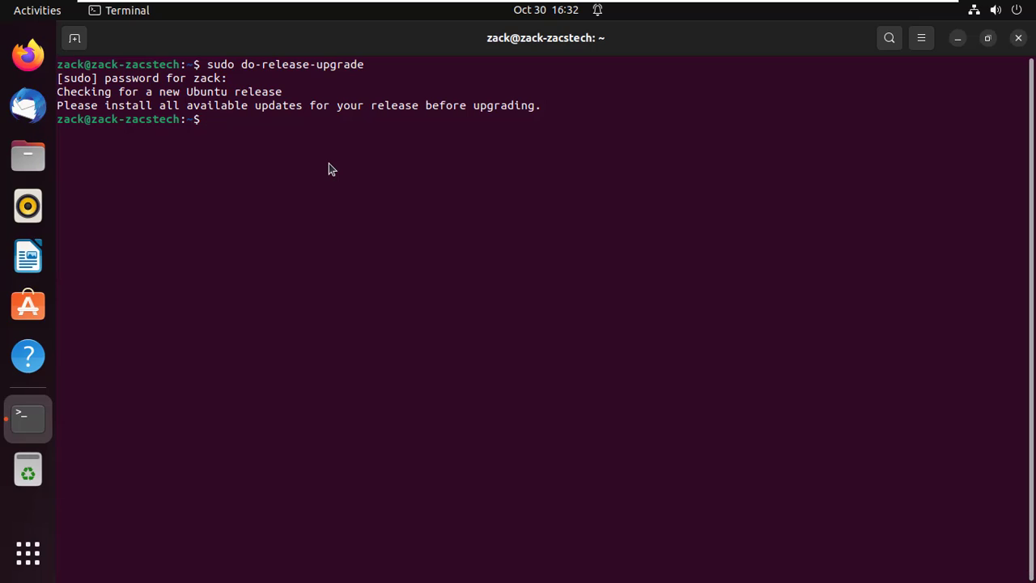
{"action": "type", "text": "sudo "}
{"action": "type", "text": "apt u"}
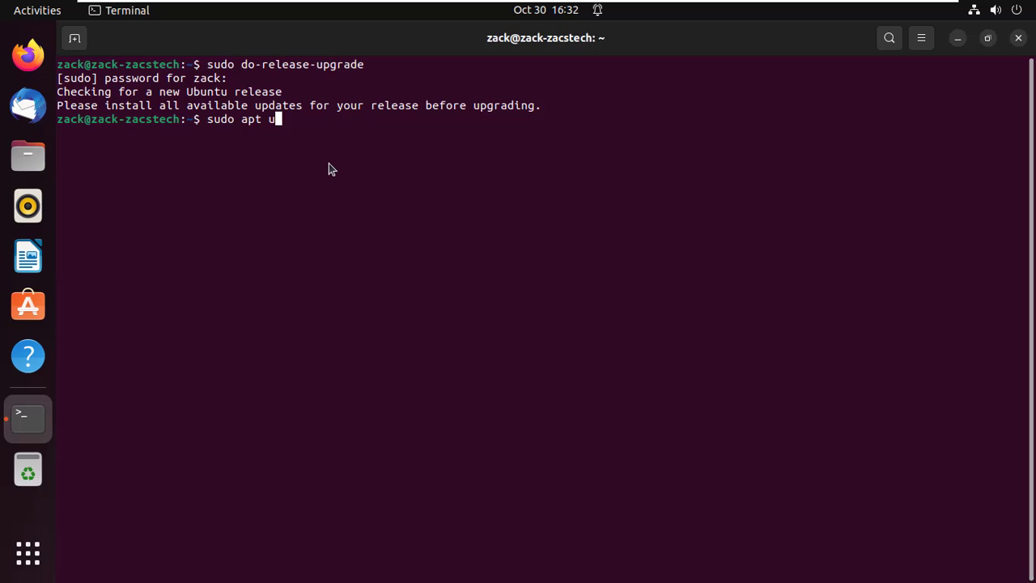
{"action": "type", "text": "pdate"}
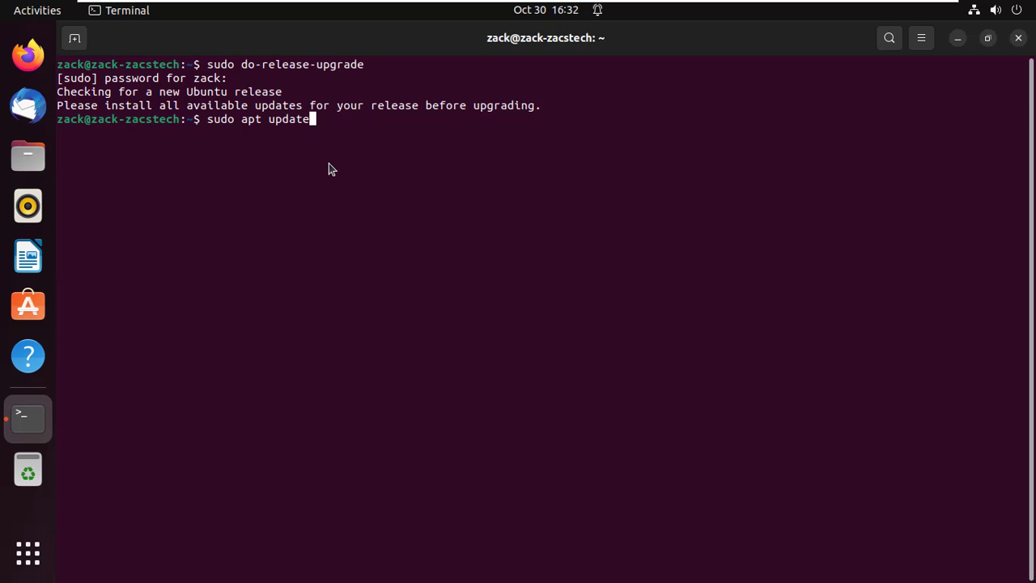
{"action": "key", "text": "Return"}
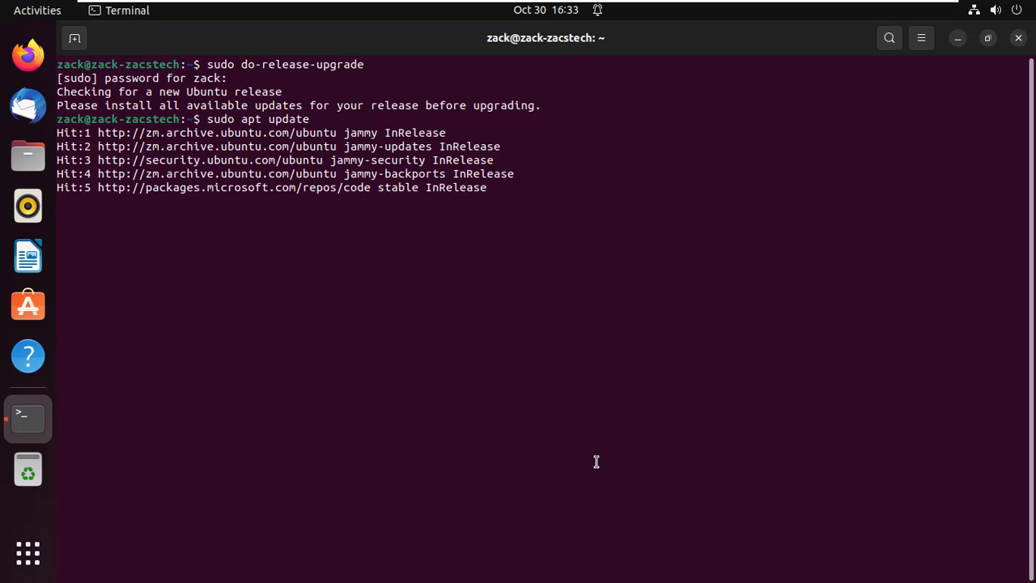
- Run sudo apt upgrade and answer y to install the eight pending updates
{"action": "type", "text": "sudo "}
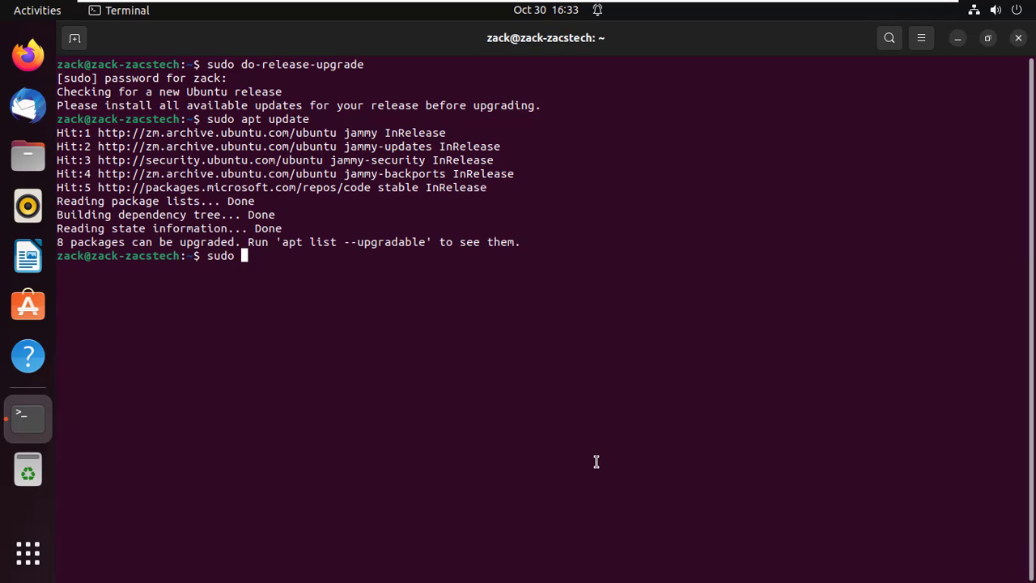
{"action": "type", "text": "apt upgrade"}
{"action": "key", "text": "Return"}
{"action": "type", "text": "y"}
{"action": "key", "text": "Return"}
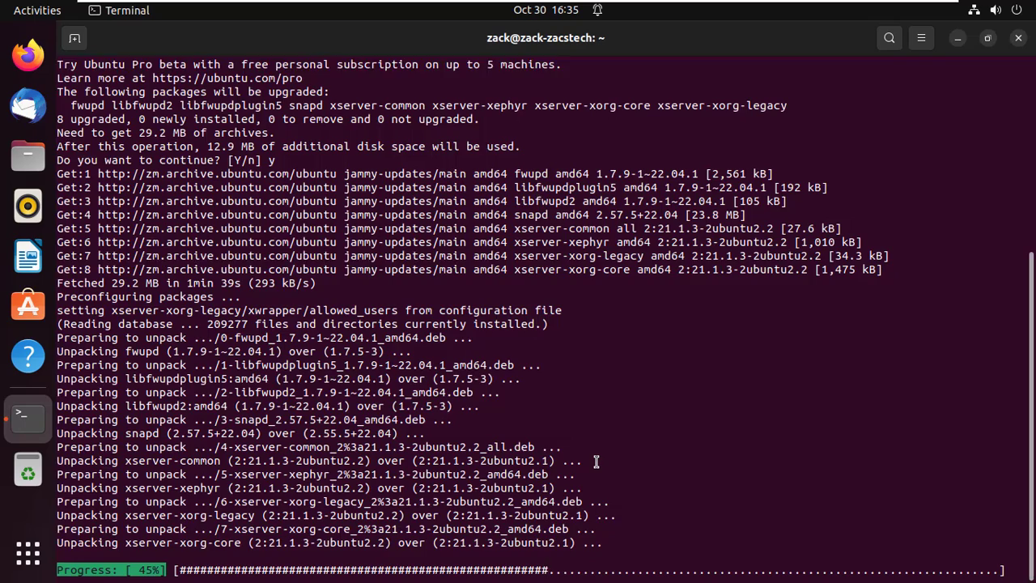
- Rerun sudo do-release-upgrade from history and answer y to accept and continue
{"action": "key", "text": "Up"}
{"action": "key", "text": "Up"}
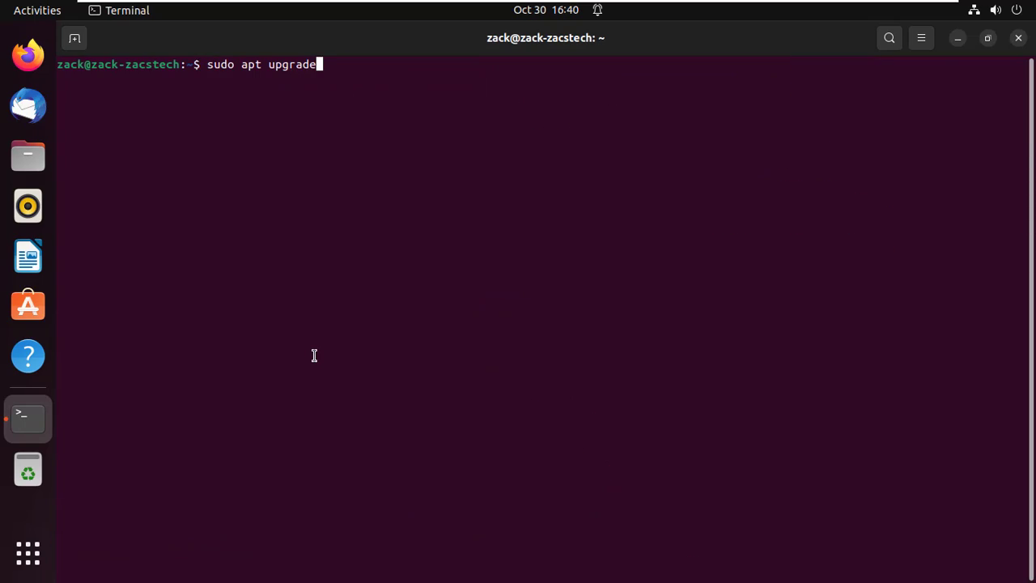
{"action": "key", "text": "Up"}
{"action": "key", "text": "Up"}
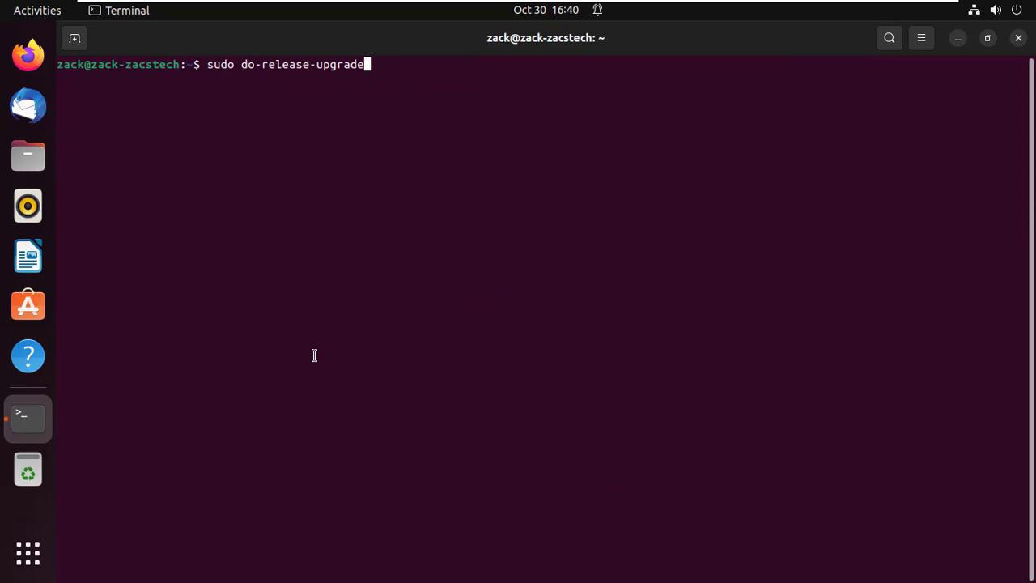
{"action": "key", "text": "Return"}
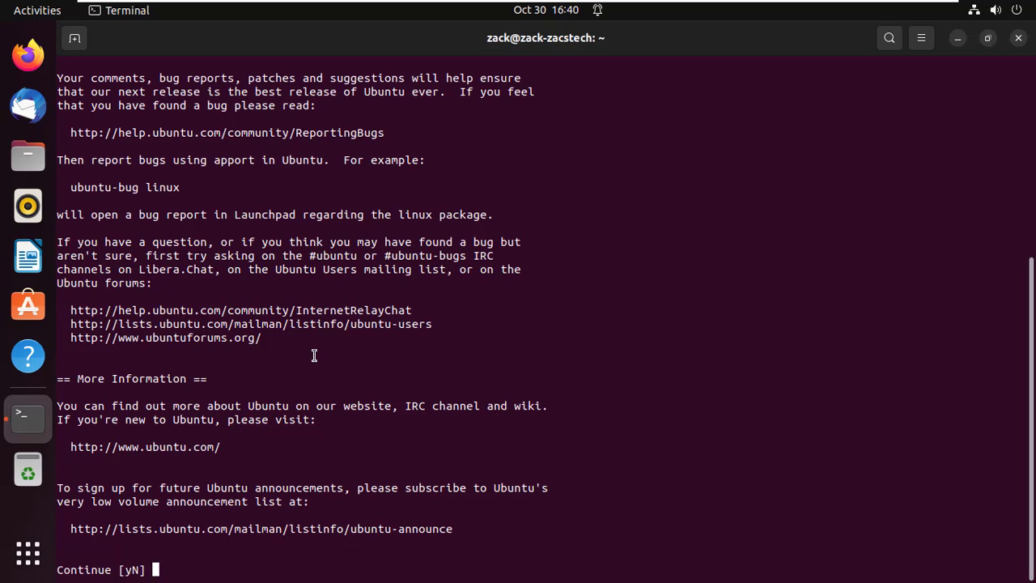
{"action": "type", "text": "y"}
{"action": "key", "text": "Return"}
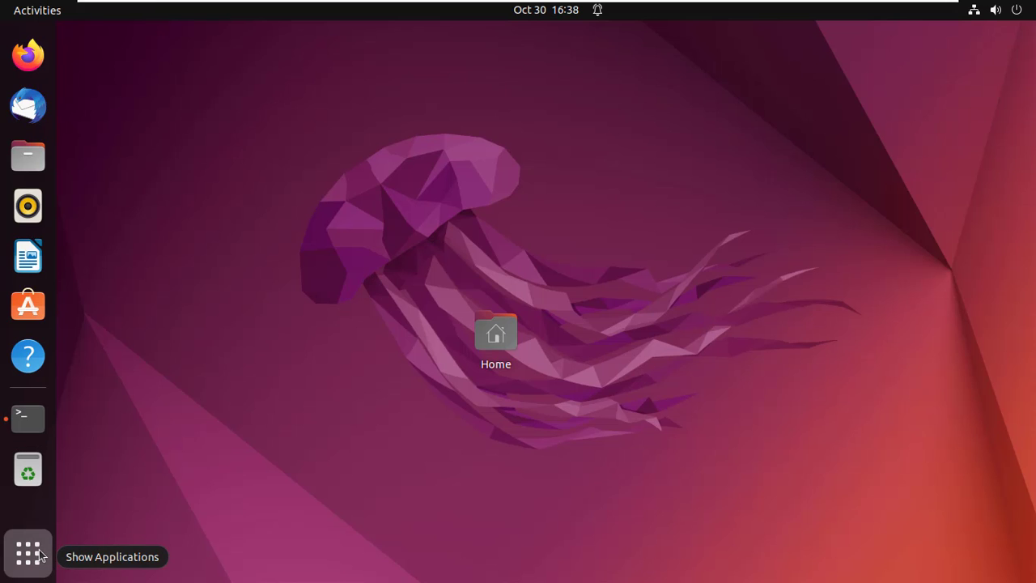
- Launch Software Updater via an app search for 'softw' and authenticate the Ubuntu 22.10 upgrade
{"action": "left_click", "coordinate": [41, 556]}
{"action": "left_click", "coordinate": [483, 55]}
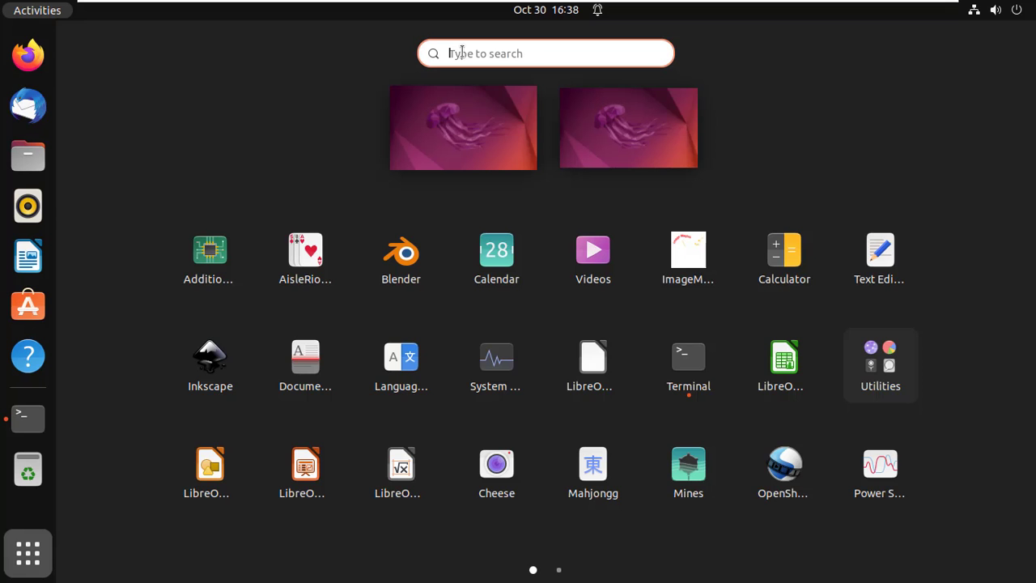
{"action": "type", "text": "softw"}
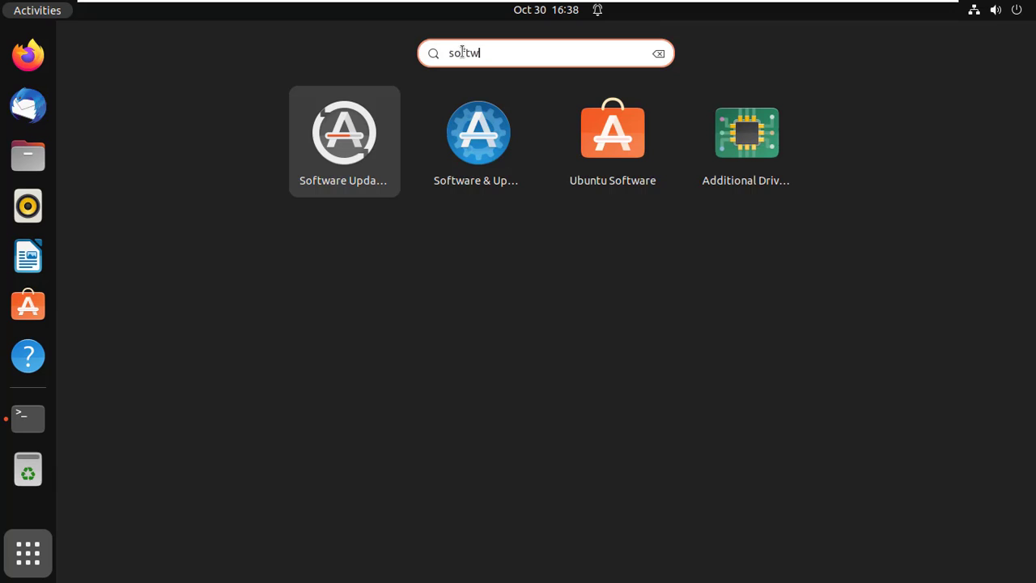
{"action": "left_click", "coordinate": [350, 144]}
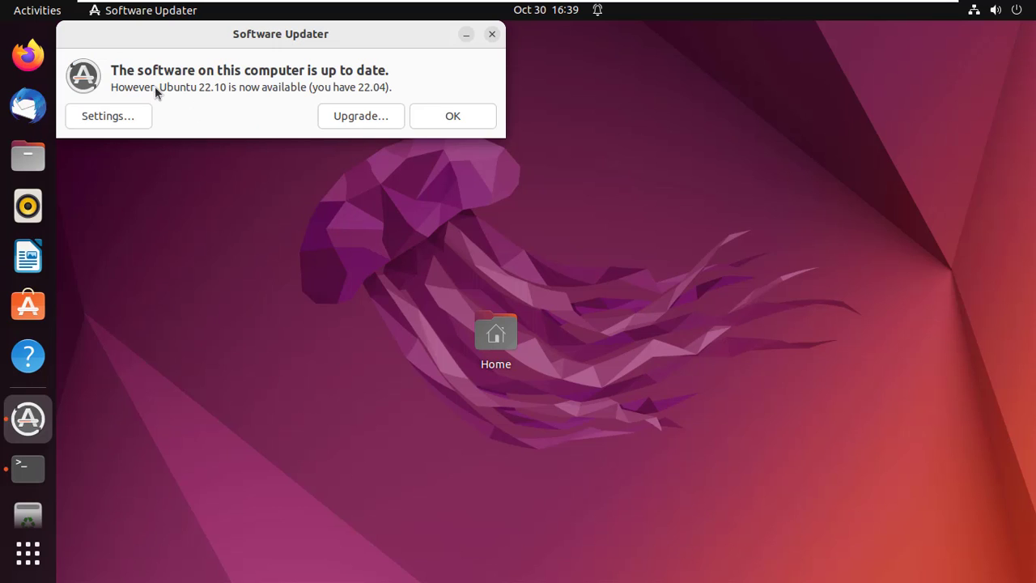
{"action": "left_click", "coordinate": [355, 149]}
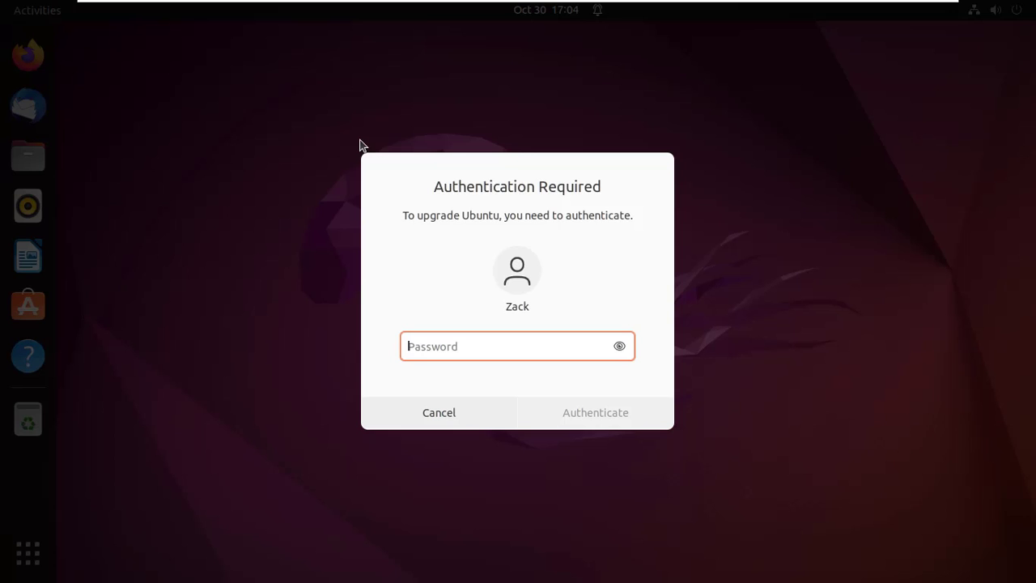
{"action": "type", "text": "••••••"}
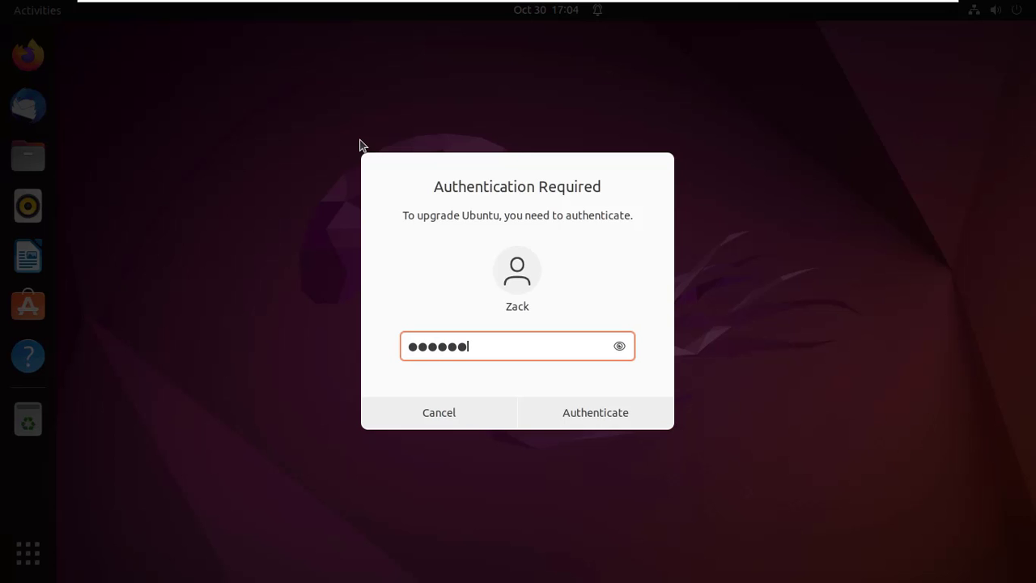
{"action": "type", "text": "•••"}
{"action": "key", "text": "Return"}
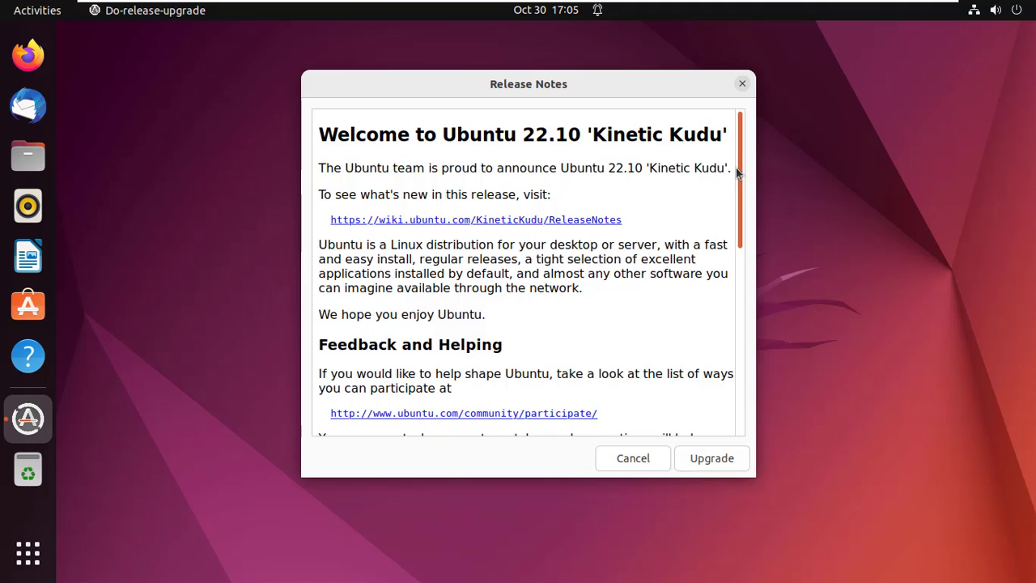
- Scroll through the 'Kinetic Kudu' release notes and accept them with Upgrade
{"action": "left_click_drag", "start_coordinate": [736, 170], "coordinate": [736, 440]}
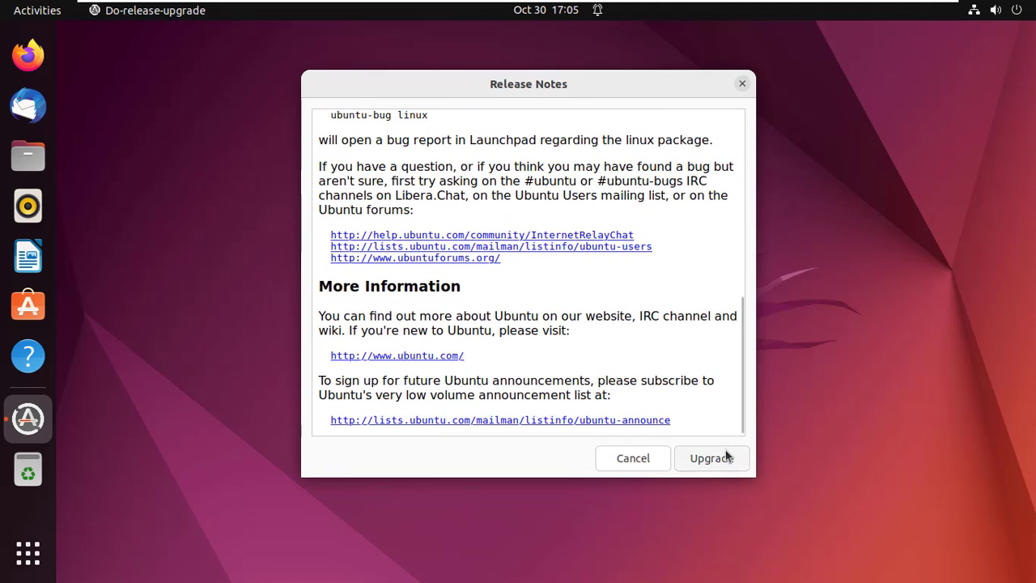
{"action": "left_click", "coordinate": [725, 452]}
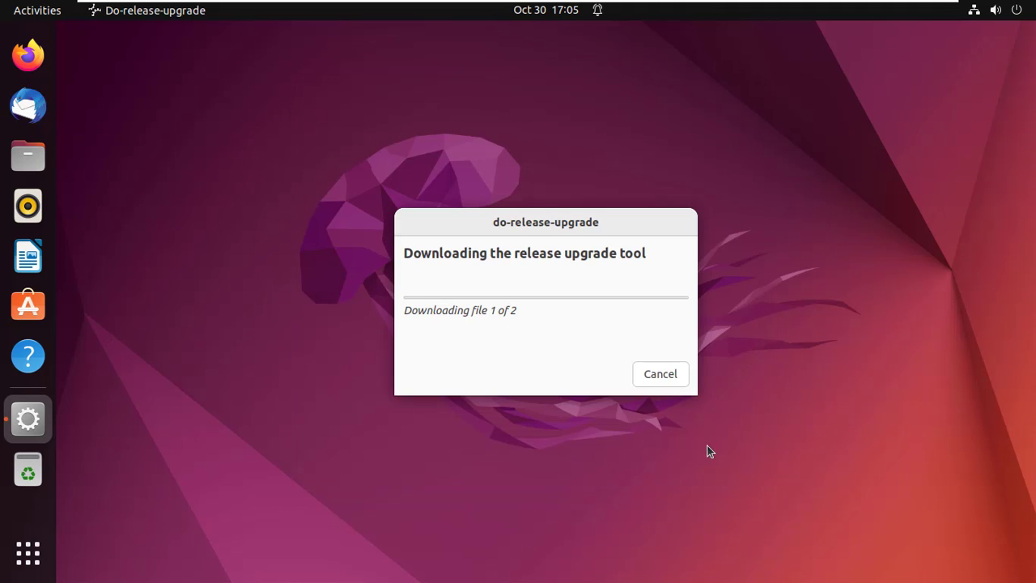